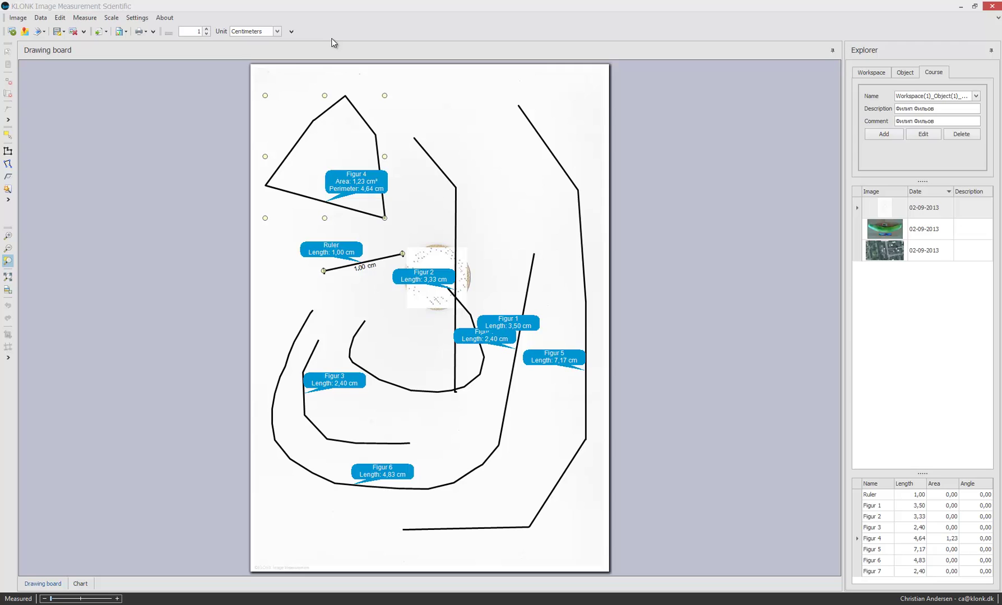
Hide the result callouts on the drawing, then show them again
click(137, 18)
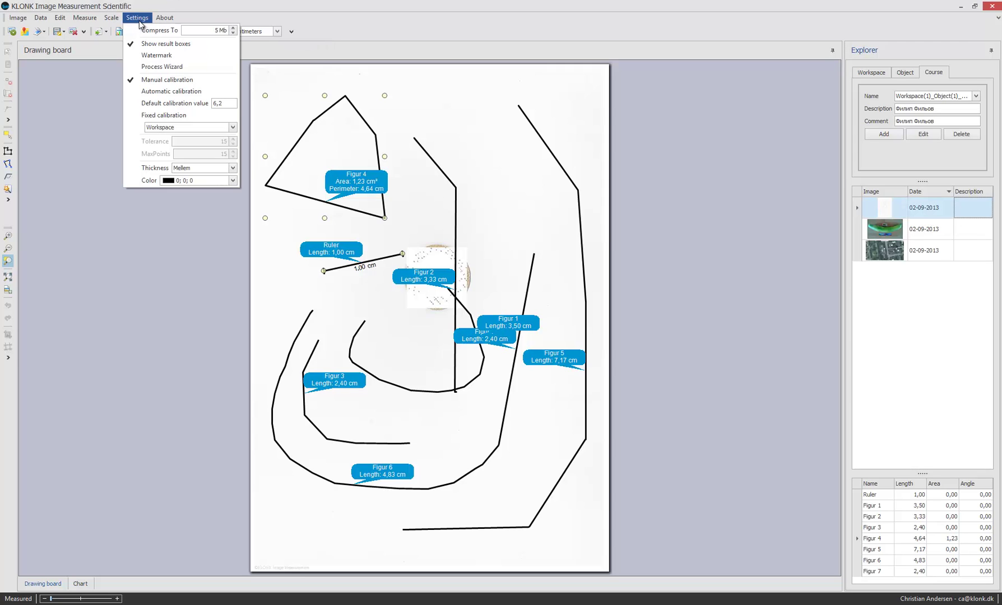
click(164, 45)
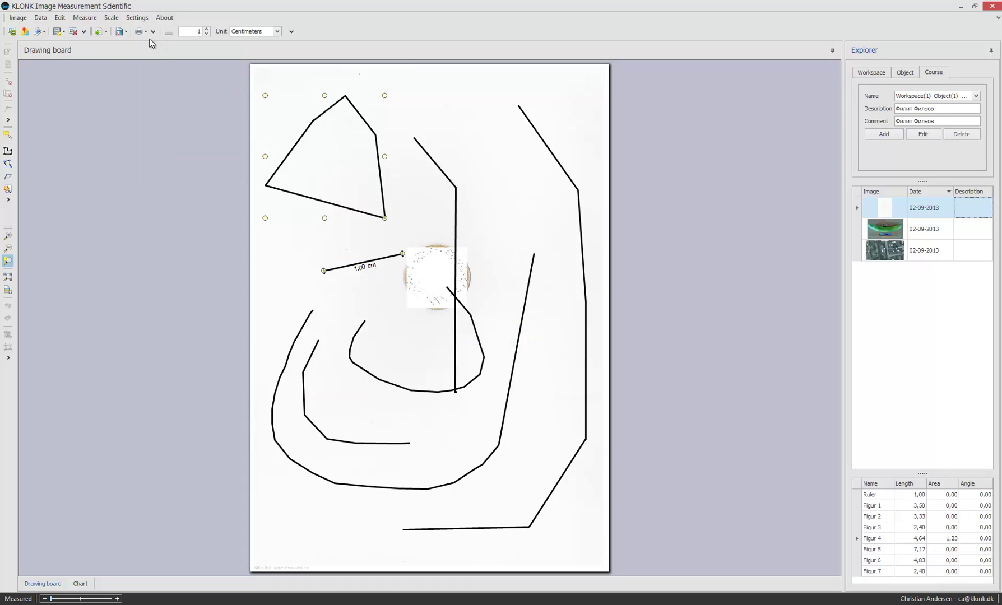
click(138, 17)
click(153, 46)
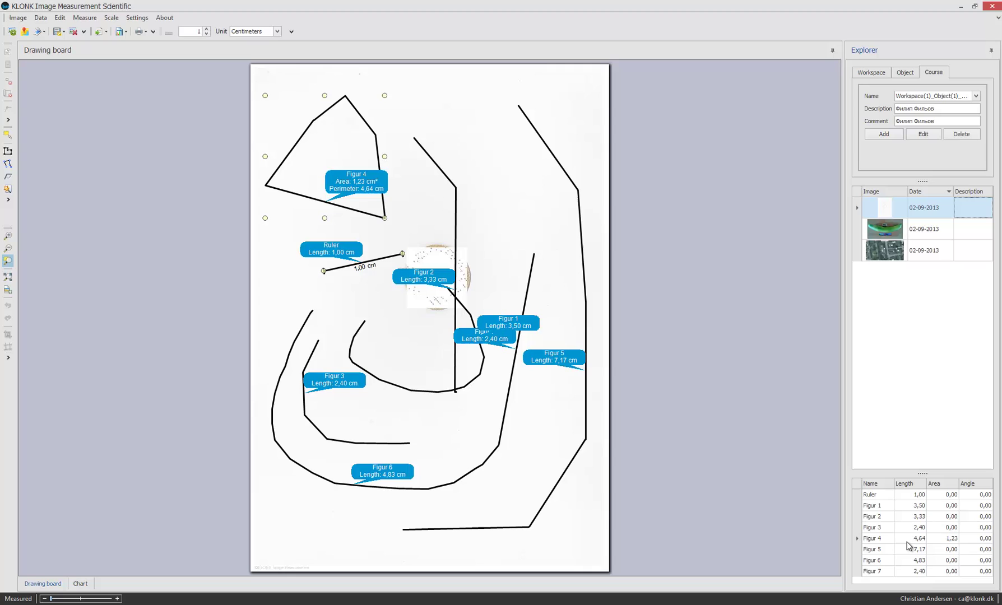
Enlarge the measurement results table, then zoom in and back out to the whole image
drag(914, 475, 917, 419)
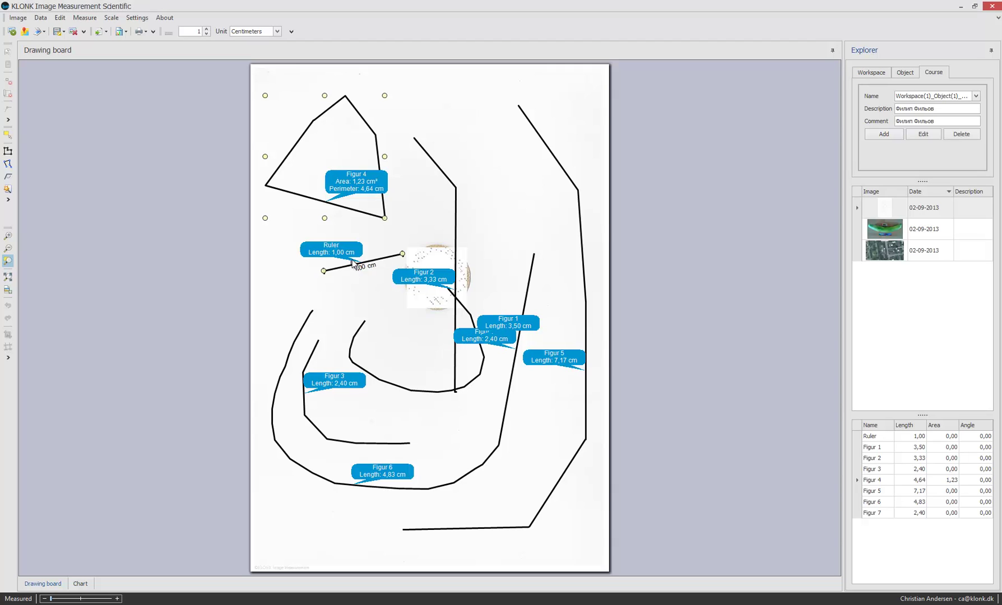
click(353, 261)
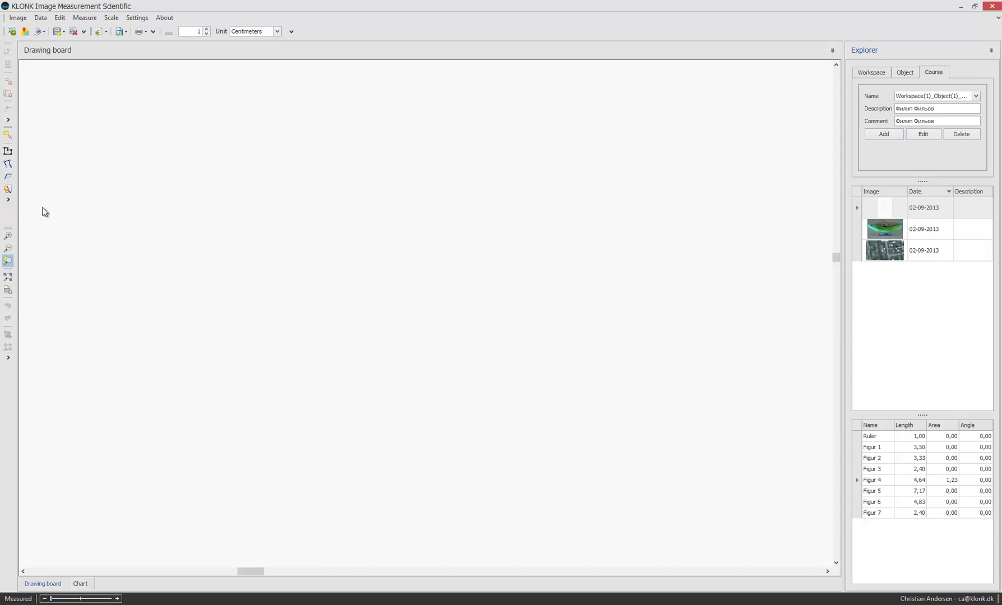
click(8, 249)
click(8, 251)
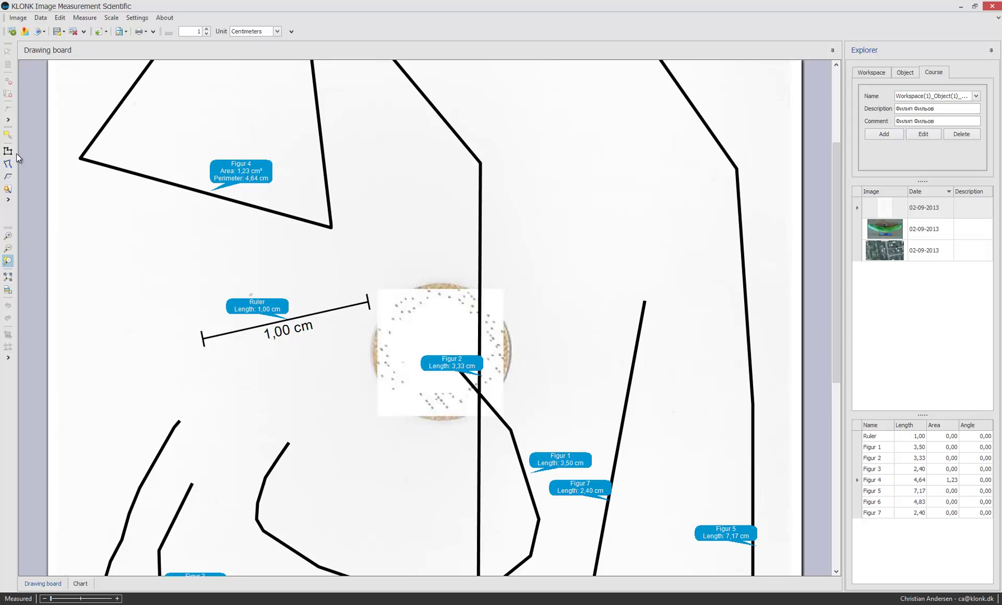
With the Select tool, drag the 1,00 cm ruler up-right above the sample and resume the program
click(8, 135)
click(306, 321)
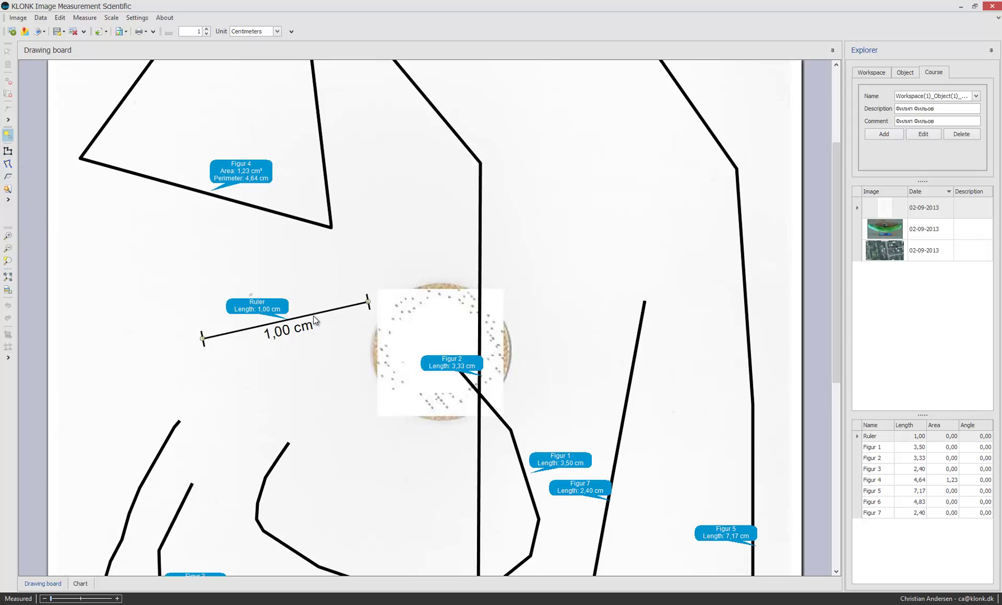
drag(308, 319, 548, 191)
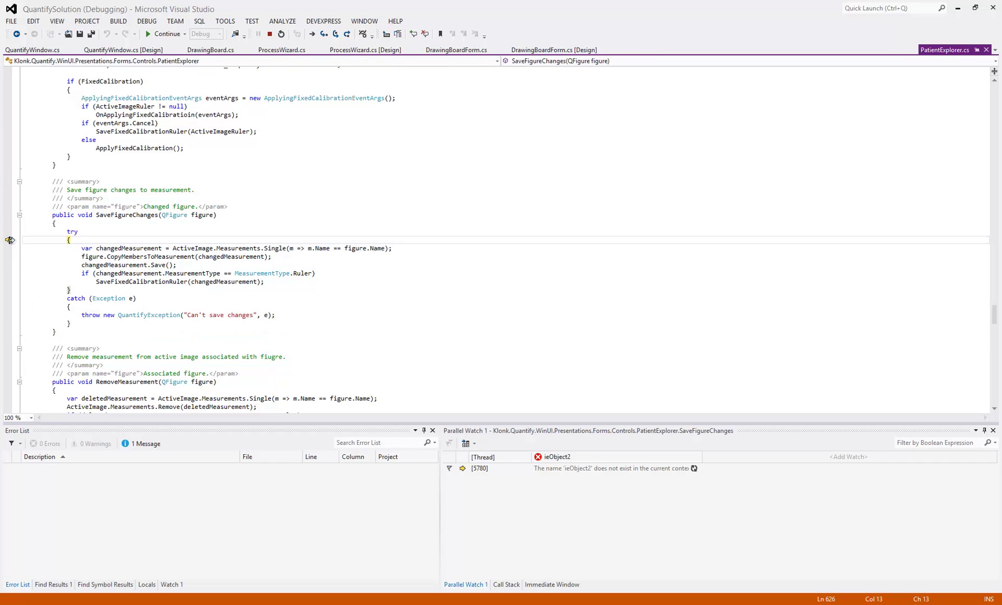
key(F5)
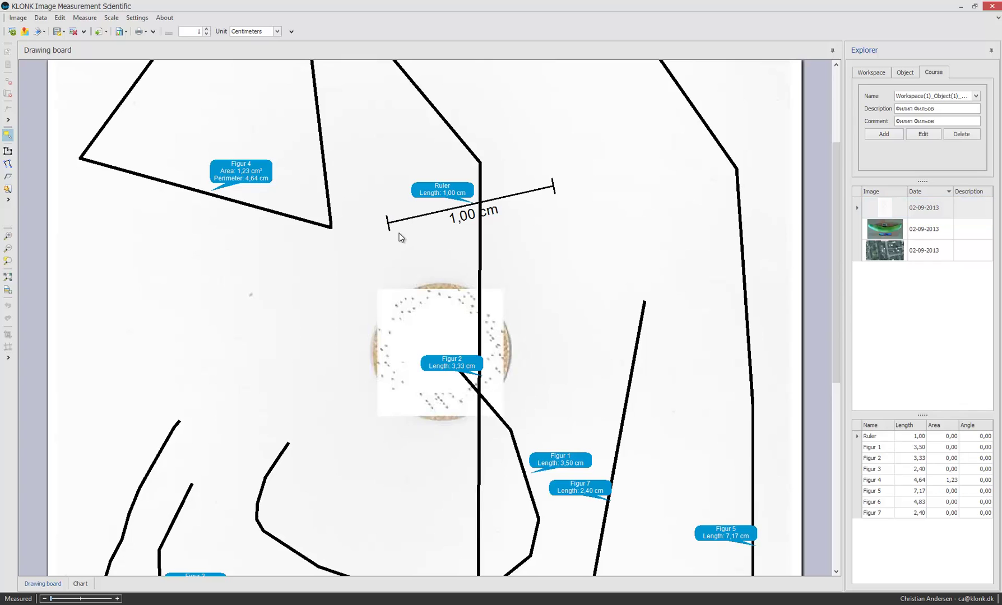
Select the 1,00 cm ruler and drag it down-left, beside the triangle
click(409, 217)
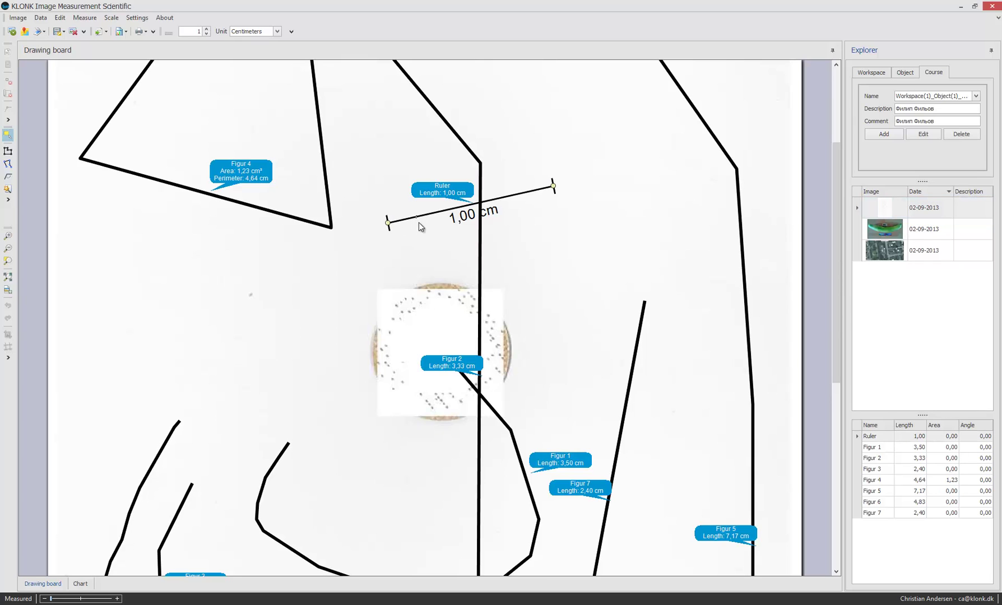
click(8, 138)
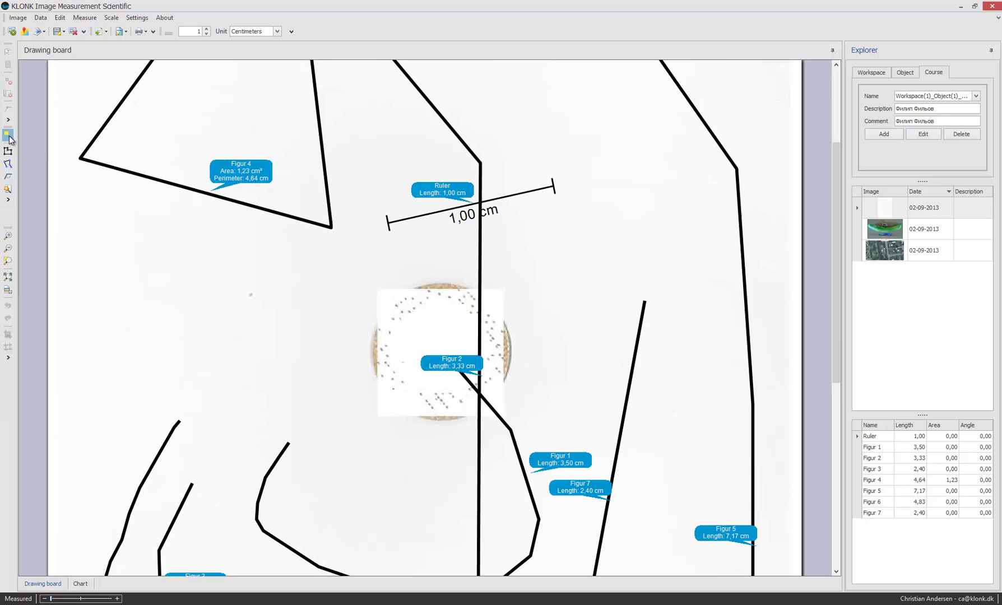
click(440, 220)
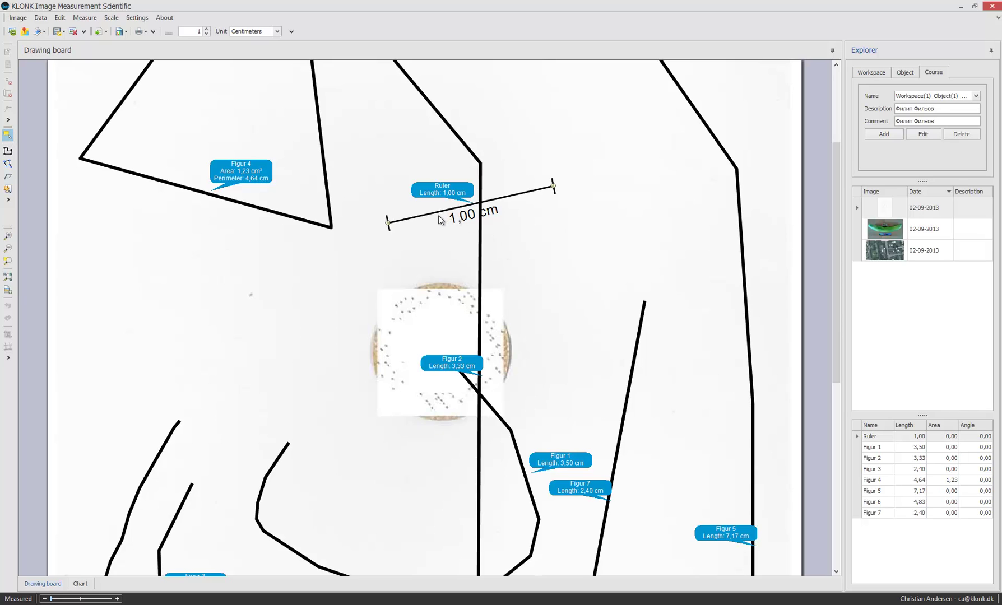
drag(440, 220, 269, 277)
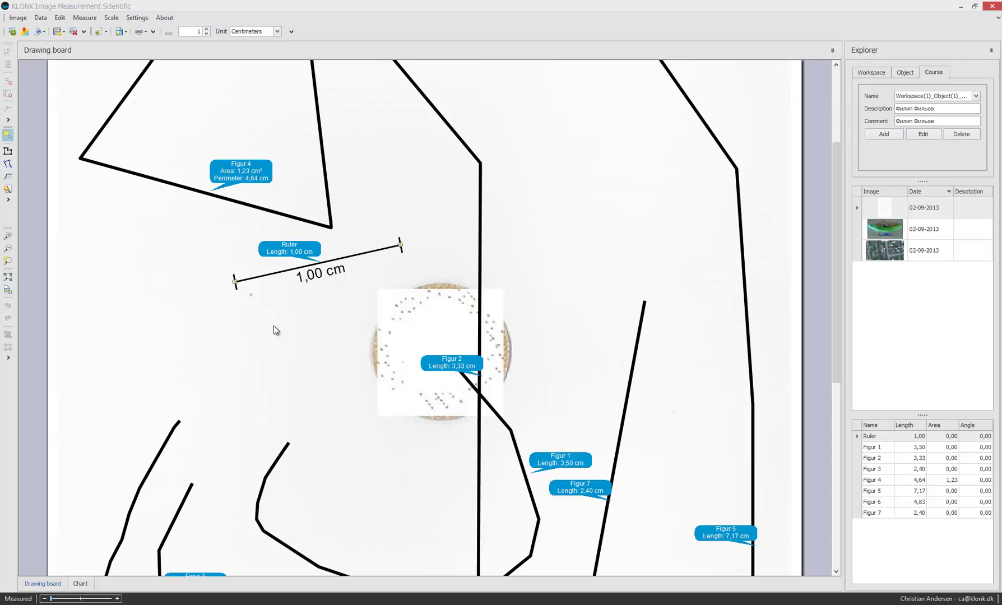
Draw a straight line down the left side, creating Figure 1 measuring 1,50 cm
click(7, 164)
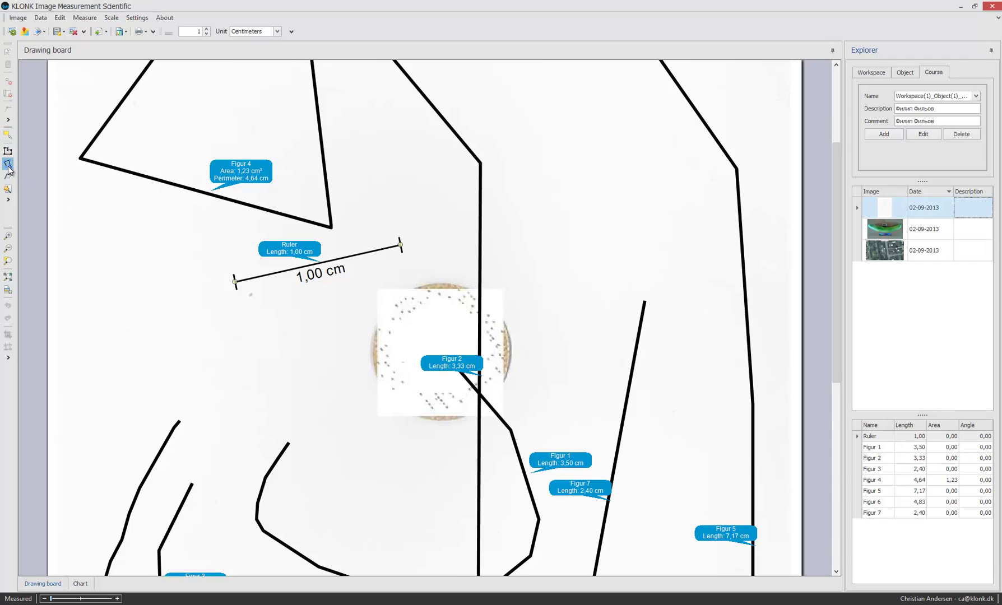
click(129, 263)
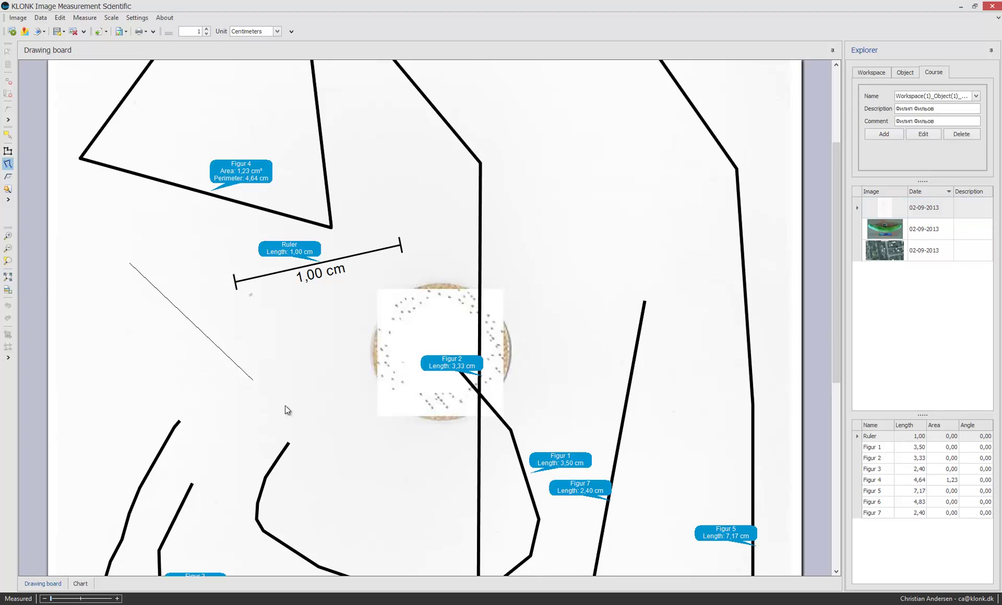
double_click(326, 427)
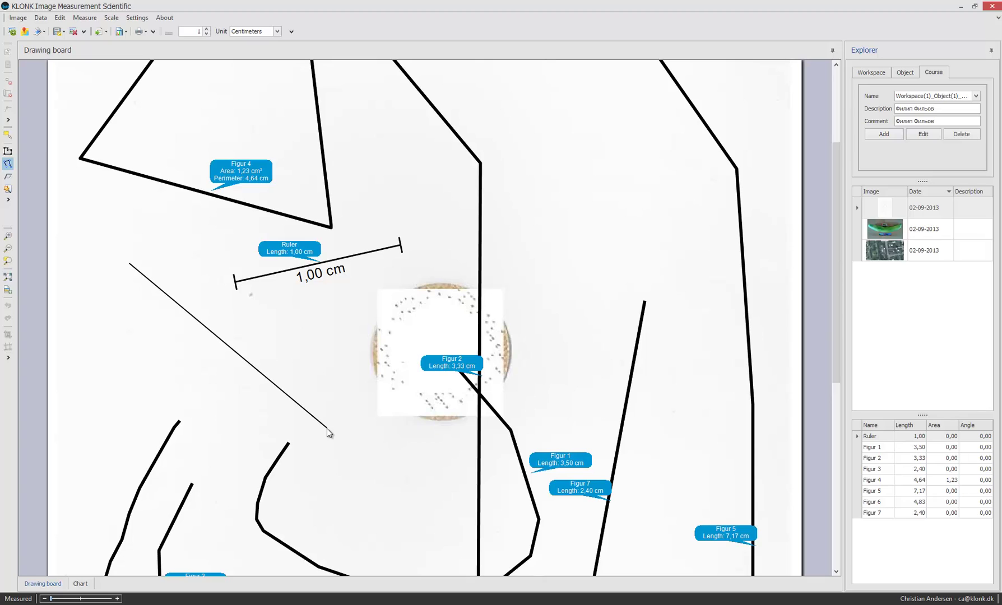